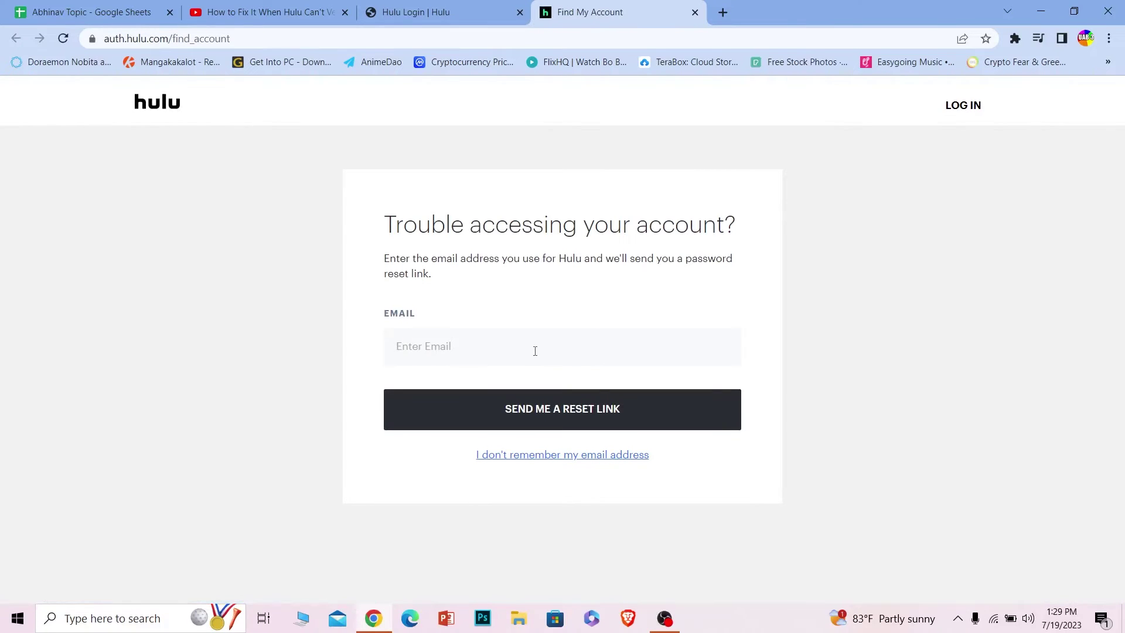
On the Find My Account page, focus the email field to enter the account address
left_click(535, 351)
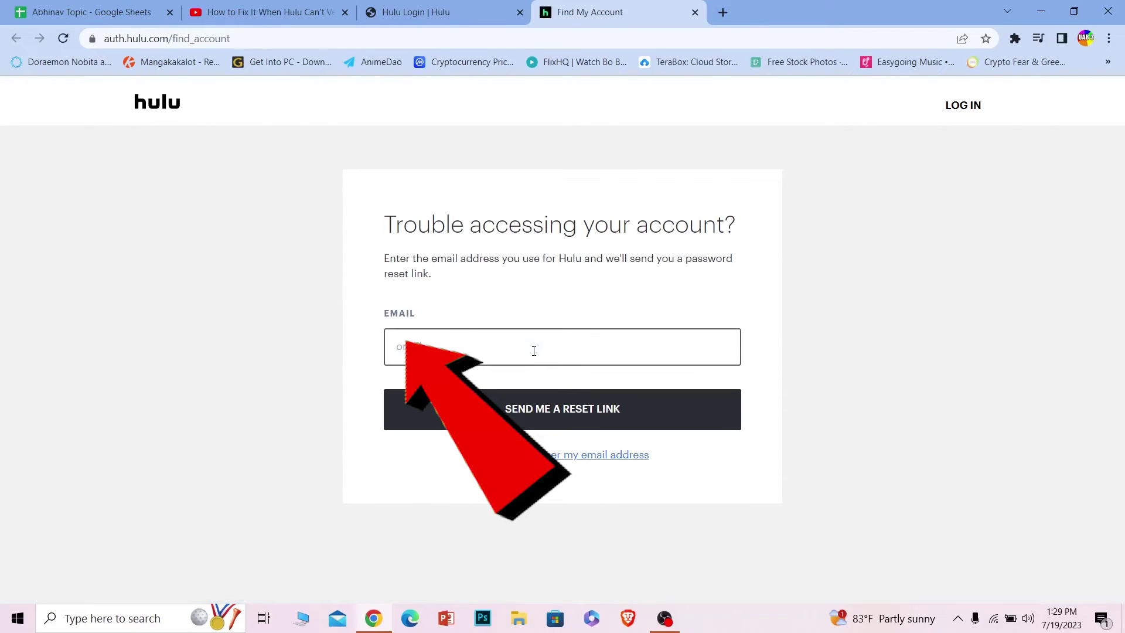
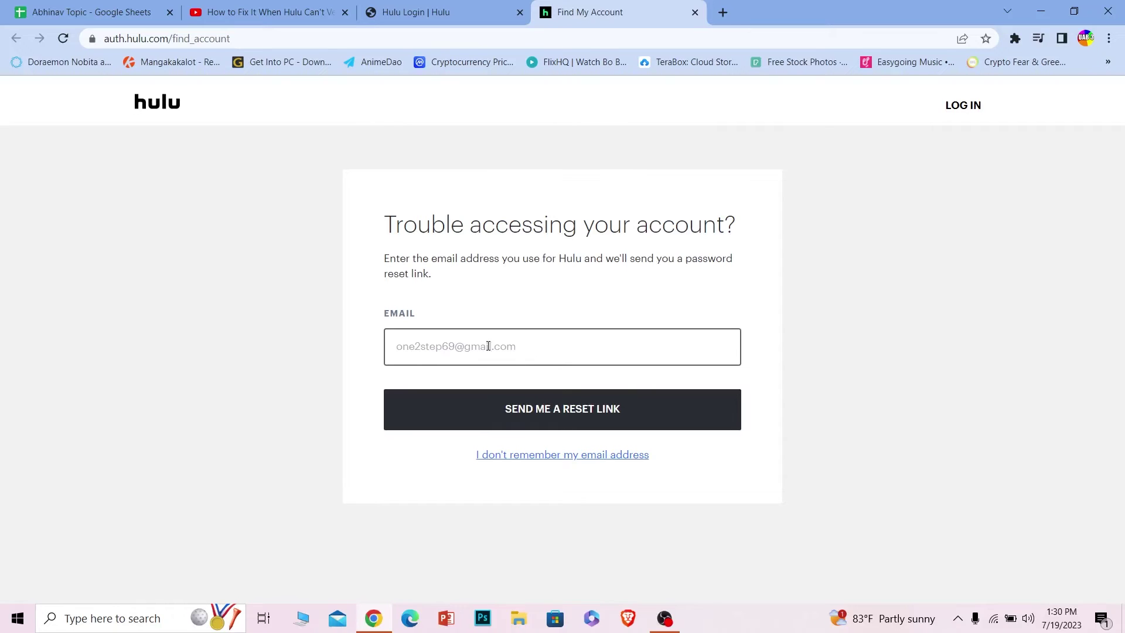
Submit the reset link request, then select the email address in the confirmation message
left_click(608, 409)
mouse_move(544, 288)
left_mouse_down()
mouse_move(678, 287)
mouse_move(639, 303)
left_mouse_up()
left_click(570, 300)
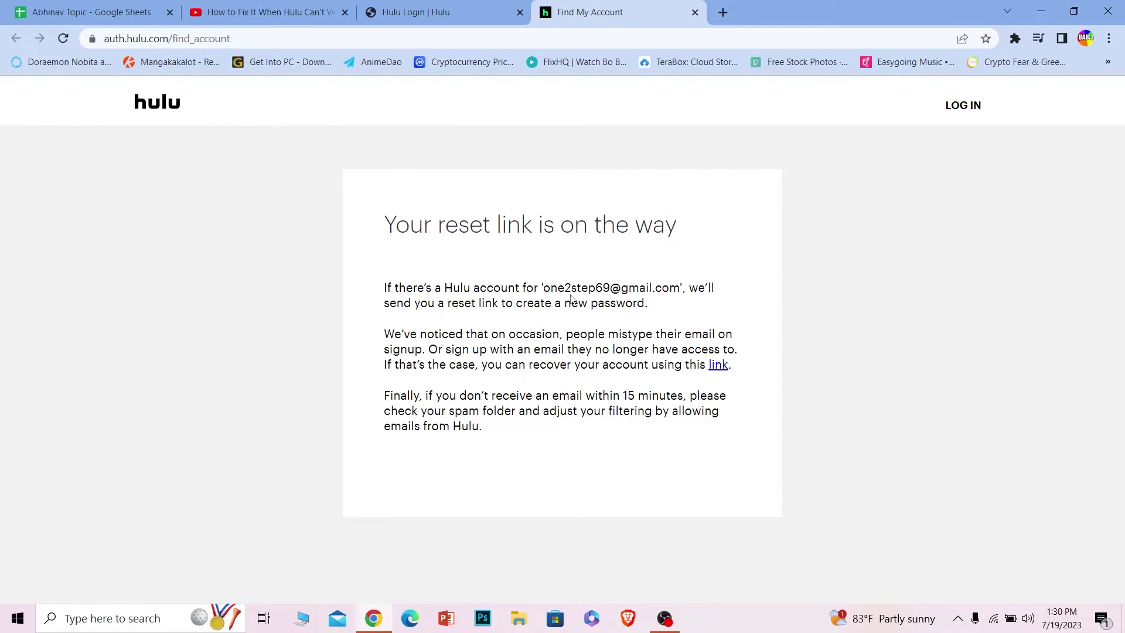
double_click(571, 288)
left_click(566, 283)
left_click_drag(538, 286, 652, 288)
left_click(588, 286)
triple_click(588, 286)
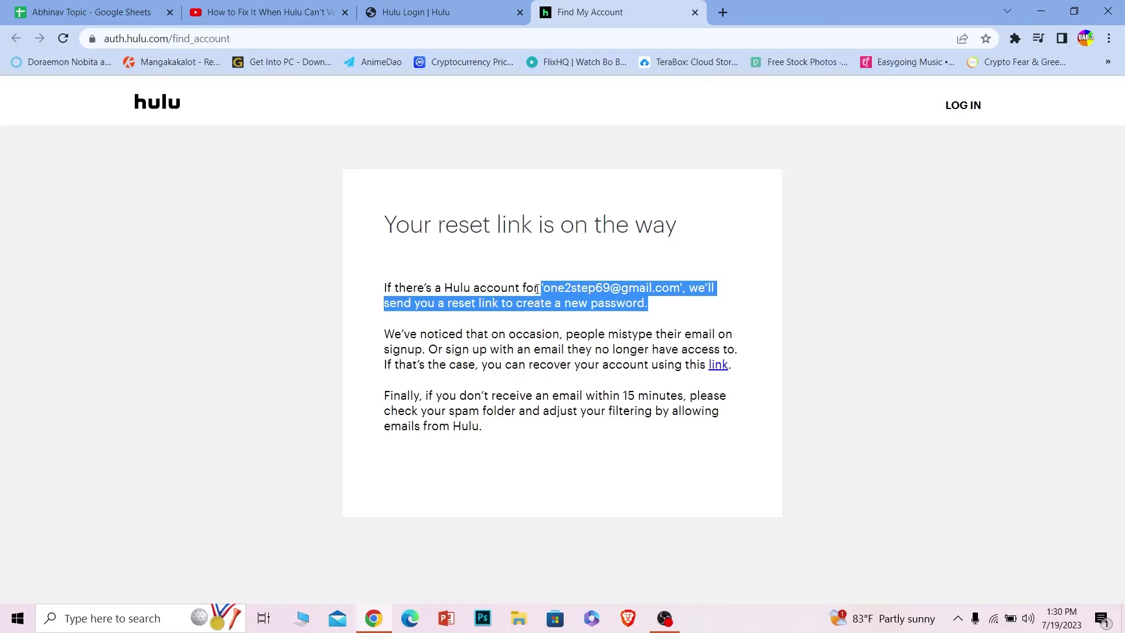
left_click(538, 288)
left_click_drag(540, 287, 639, 288)
left_click(562, 298)
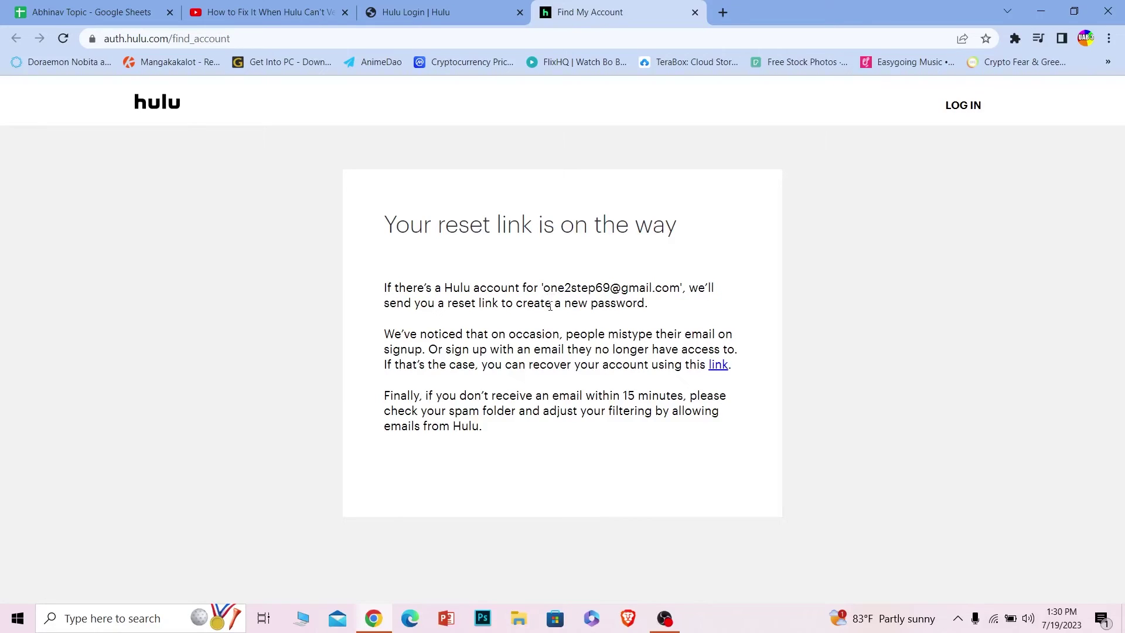
Delete hulu.com's stored data under Chrome's Privacy and security cookie settings
left_click(1110, 39)
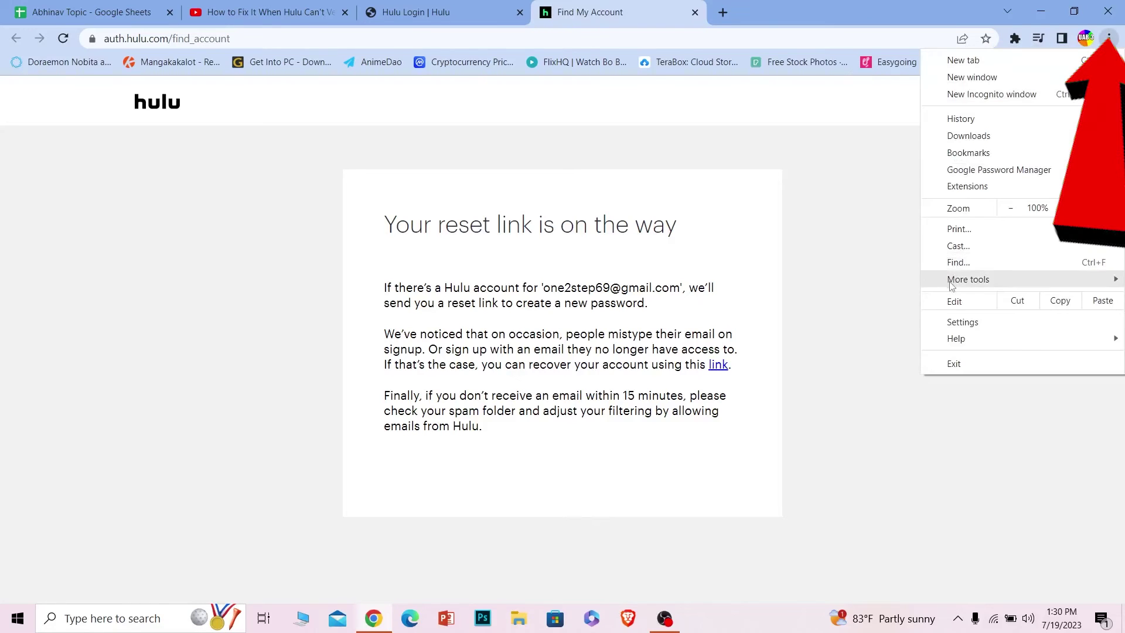
left_click(962, 322)
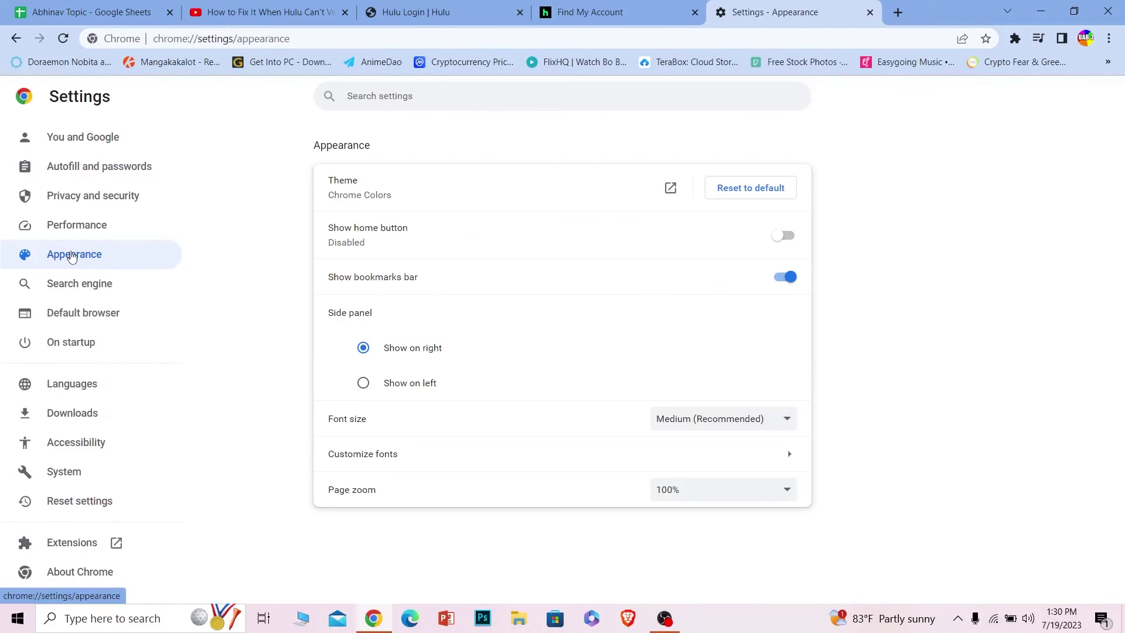
left_click(119, 191)
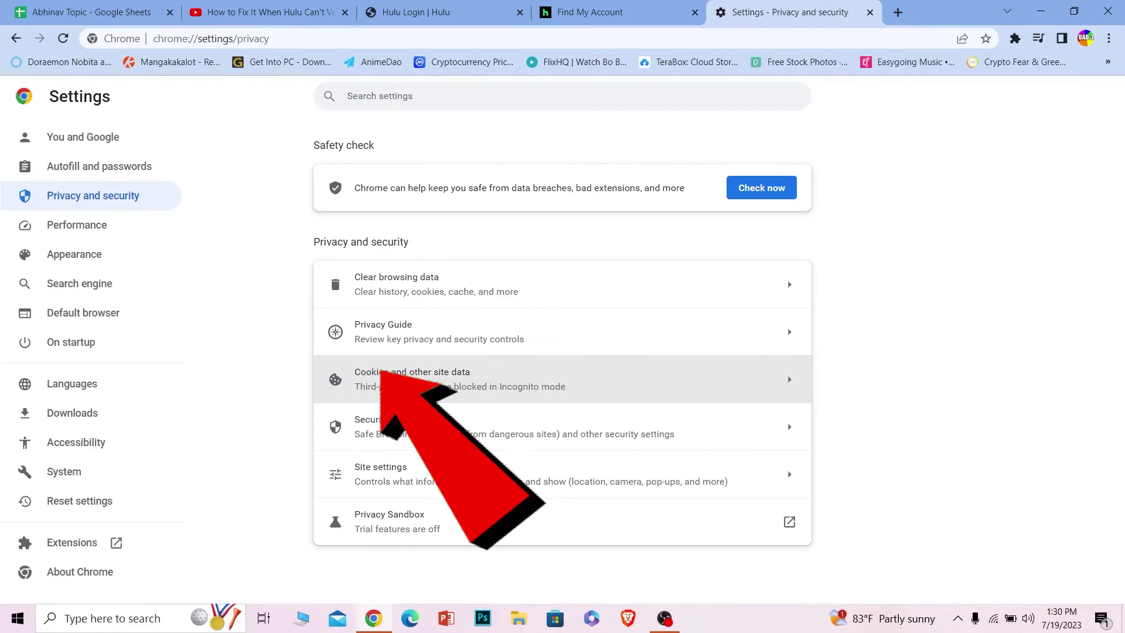
left_click(431, 379)
scroll(351, 387, "down", 2)
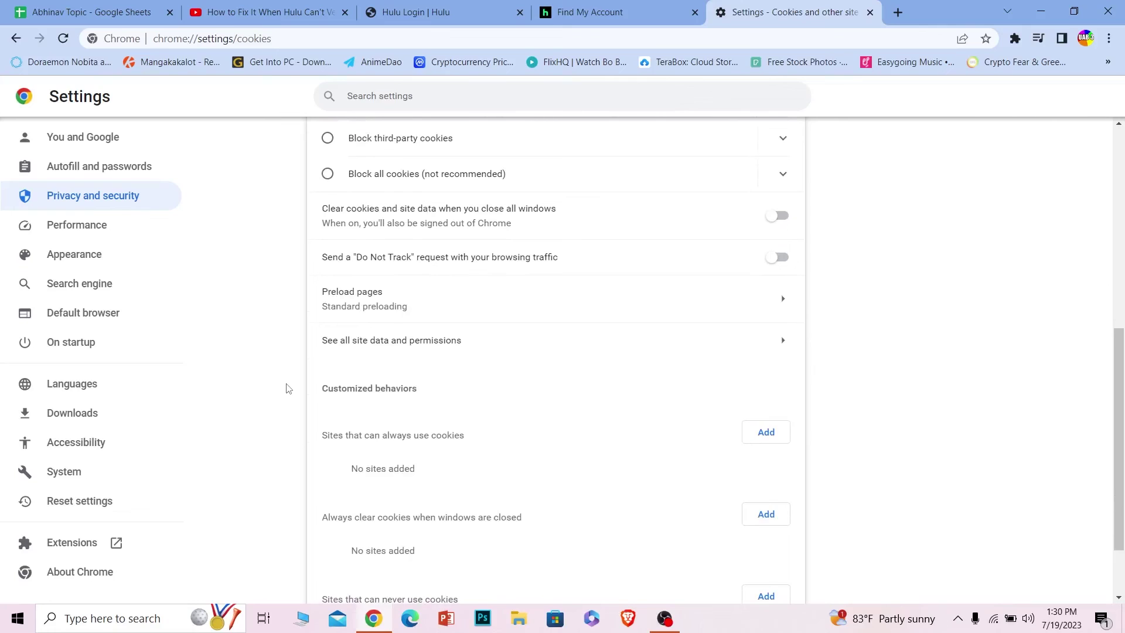
left_click(423, 330)
left_click(685, 135)
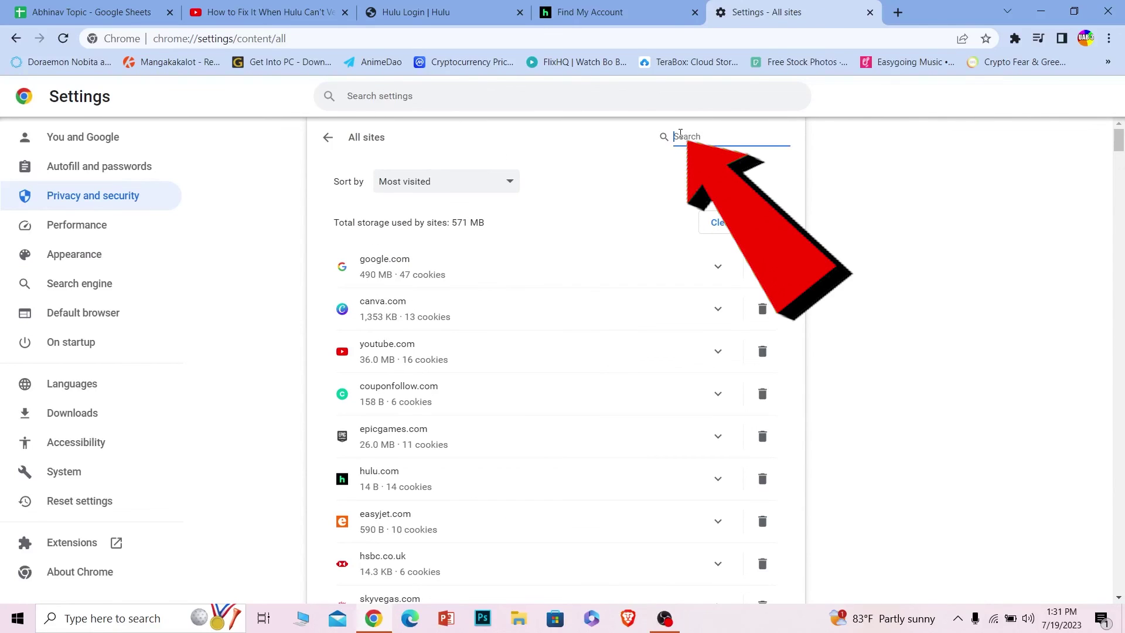
type("hulu")
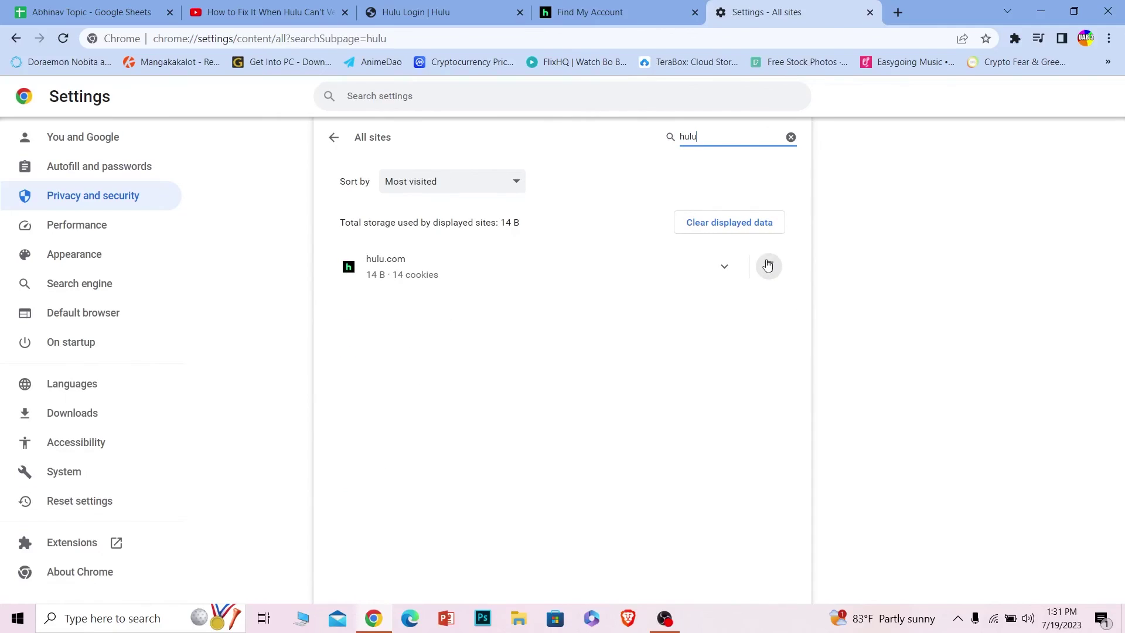
left_click(769, 265)
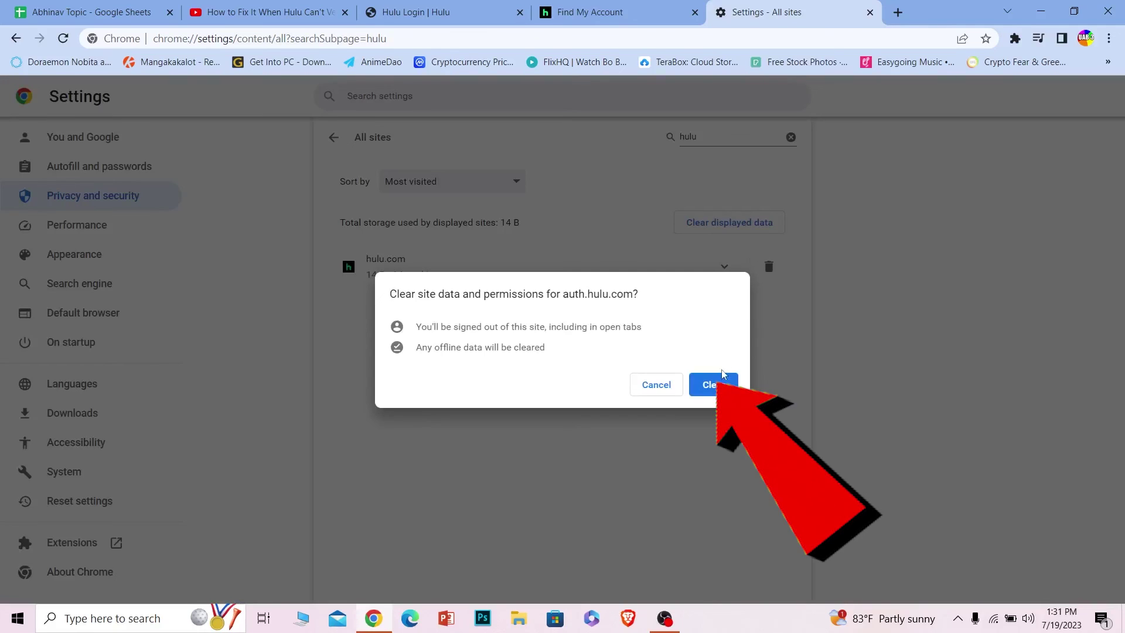
left_click(713, 384)
Reload the Hulu Login tab and close the Find My Account and Settings tabs
left_click(445, 11)
left_click(63, 38)
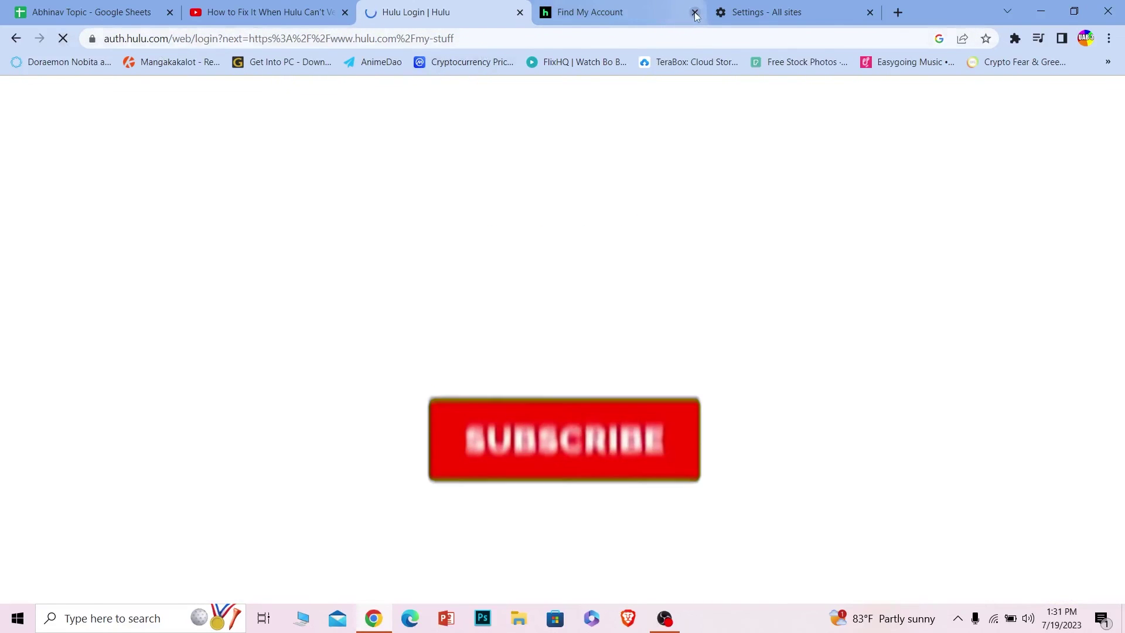
left_click(694, 12)
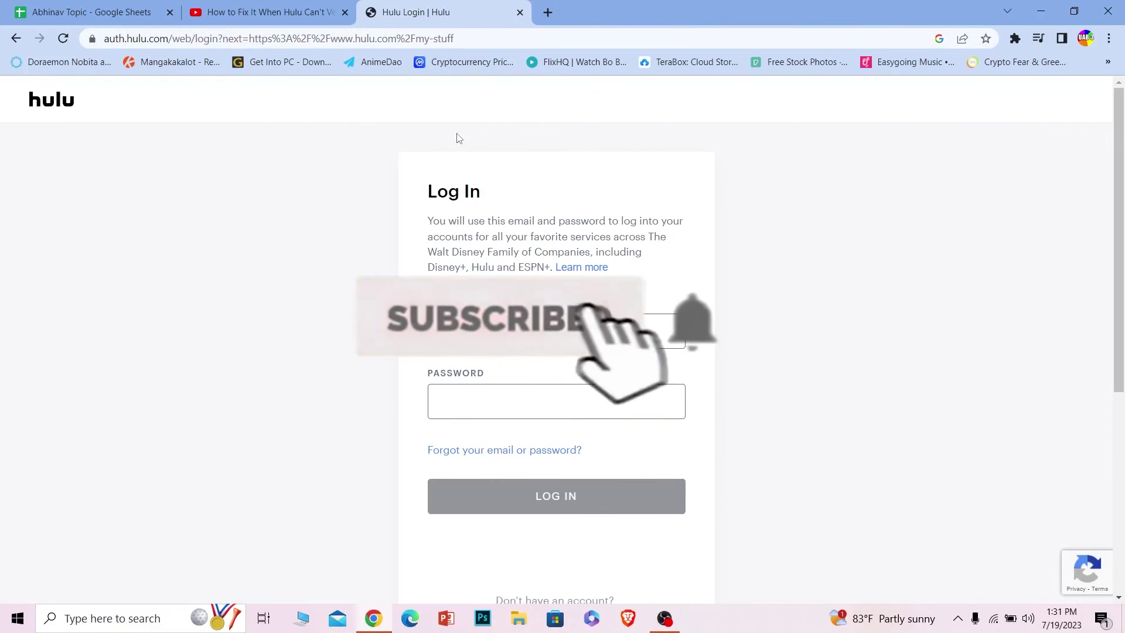